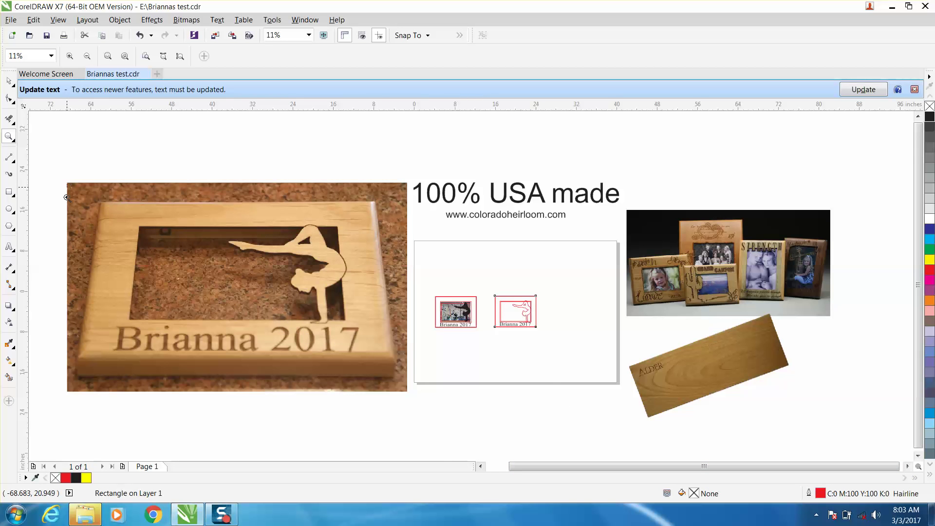
# - Zoom around the reference layout to inspect the gymnast photo, '100% USA made' heading and website text
pyautogui.moveTo(68, 183); pyautogui.dragTo(414, 392)
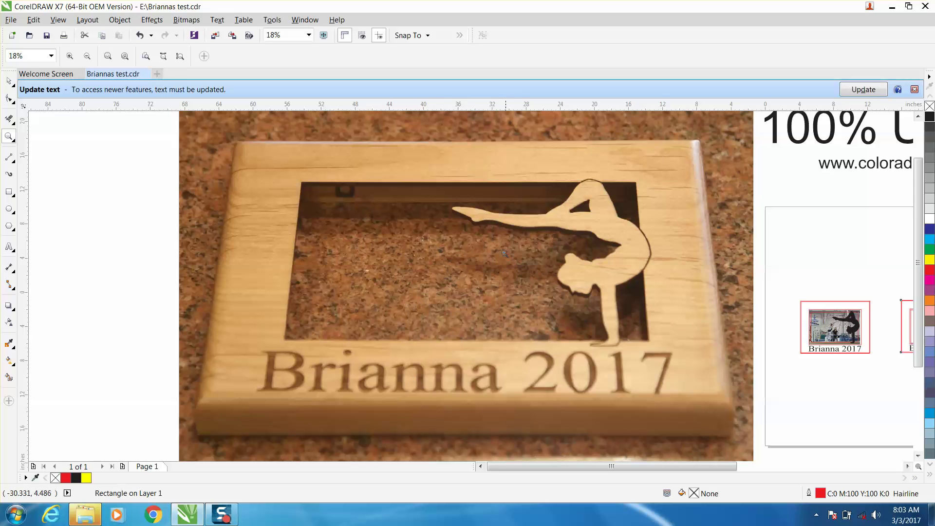
pyautogui.rightClick(415, 227)
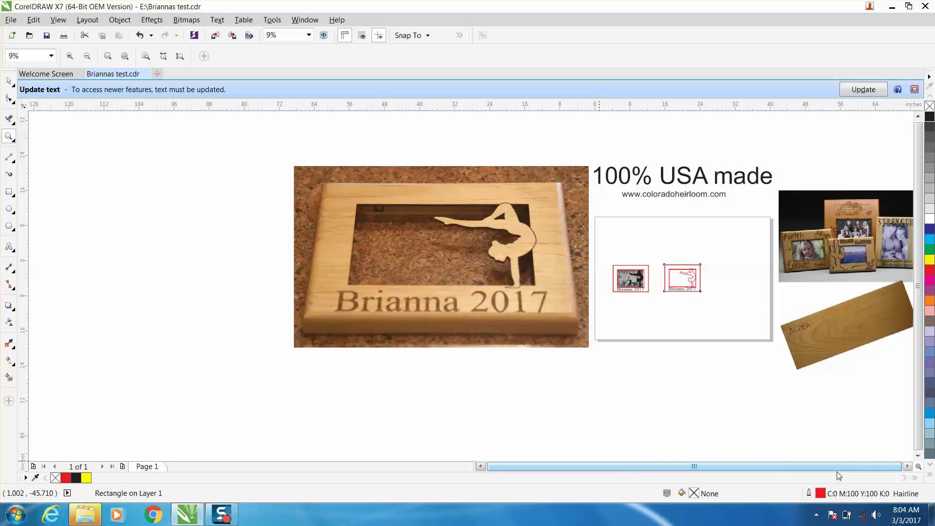
pyautogui.click(907, 466)
pyautogui.click(907, 465)
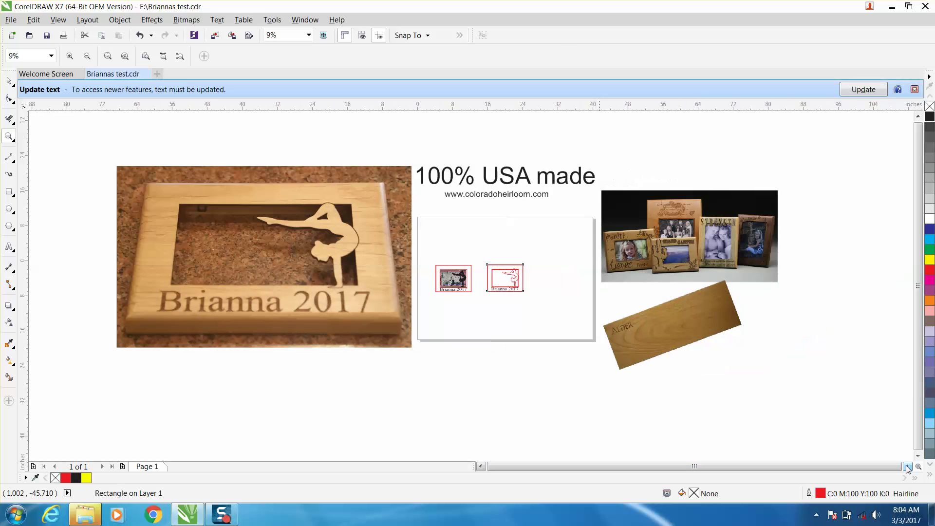
pyautogui.click(907, 465)
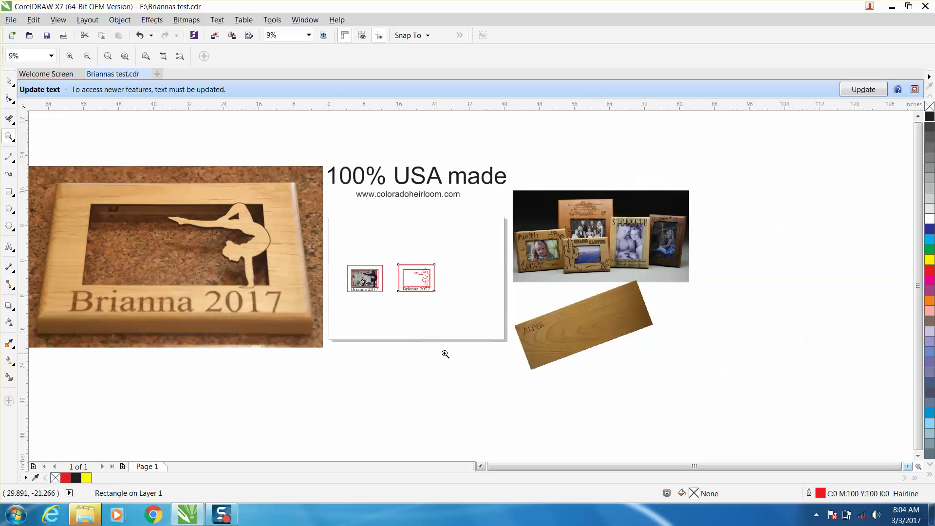
pyautogui.click(7, 140)
pyautogui.moveTo(330, 183); pyautogui.dragTo(541, 234)
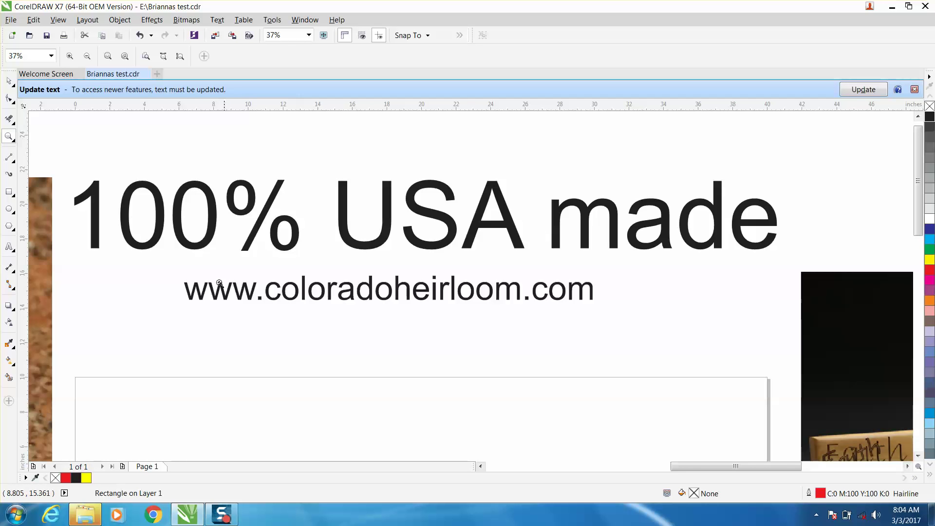
pyautogui.moveTo(180, 269); pyautogui.dragTo(603, 326)
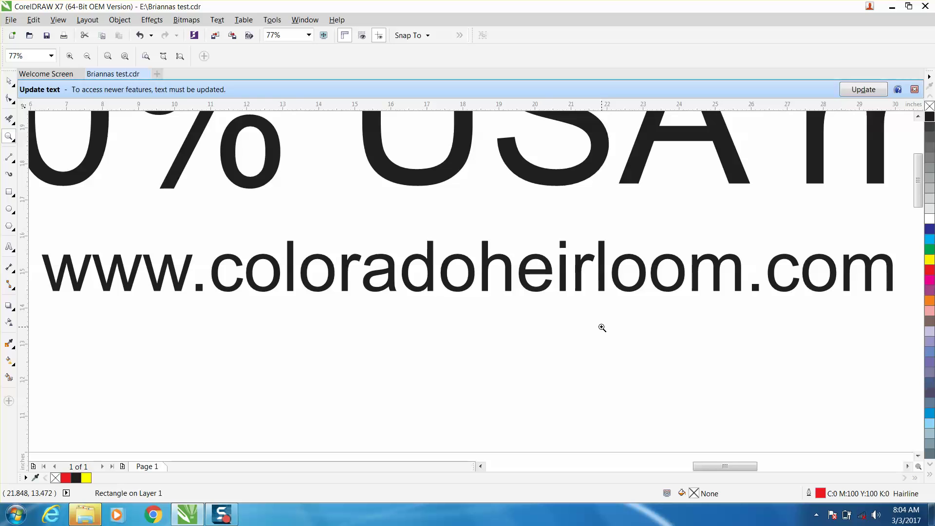
pyautogui.rightClick(534, 309)
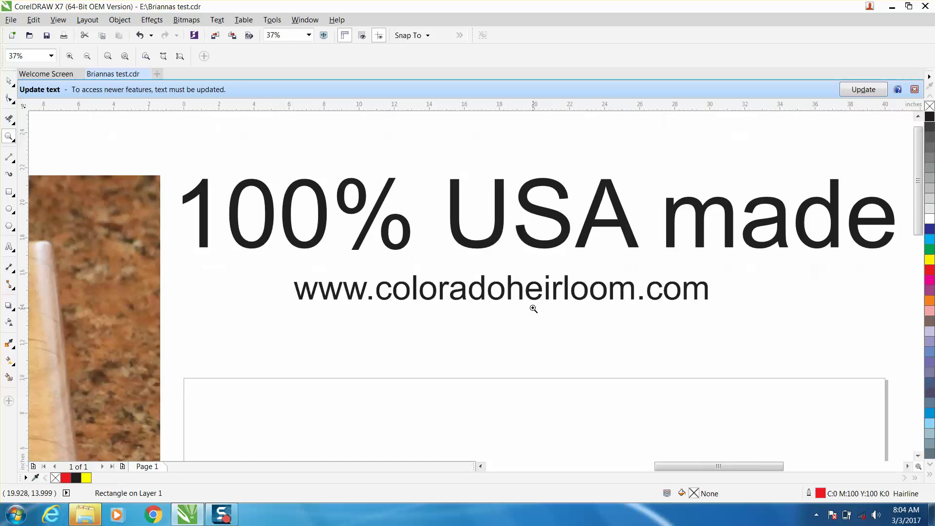
pyautogui.rightClick(395, 245)
pyautogui.rightClick(394, 247)
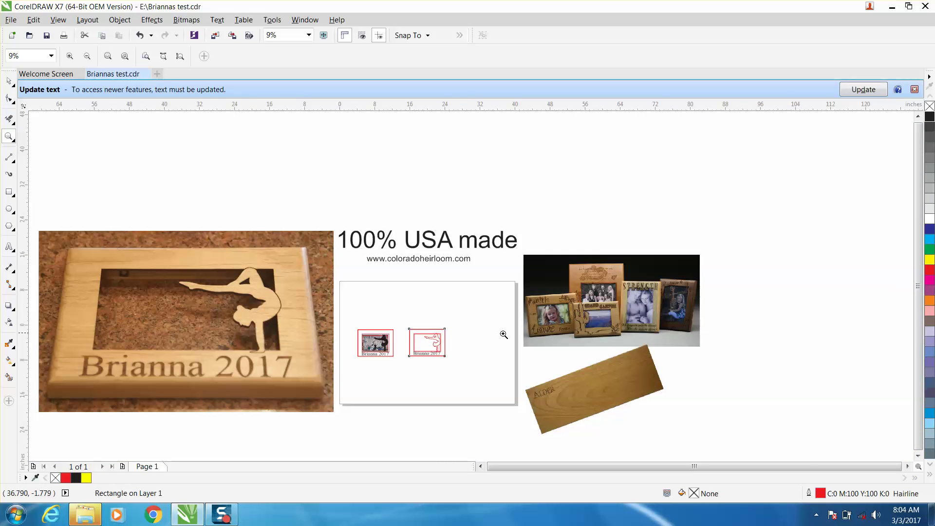
# - Inspect the ALDER wood sample, picture-frames photo and the Brianna 2017 design thumbnails
pyautogui.moveTo(508, 336); pyautogui.dragTo(729, 457)
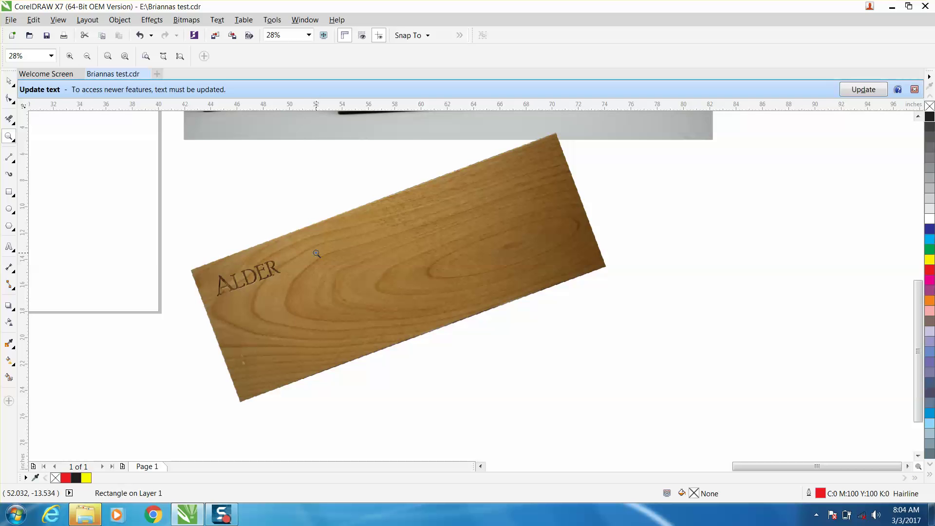
pyautogui.scroll(-2, 317, 253)
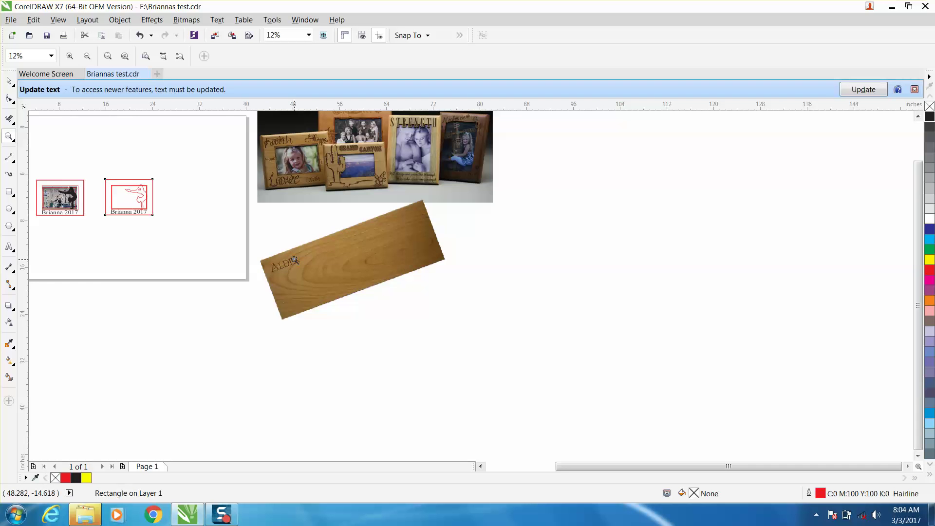
pyautogui.rightClick(330, 254)
pyautogui.moveTo(293, 171); pyautogui.dragTo(446, 241)
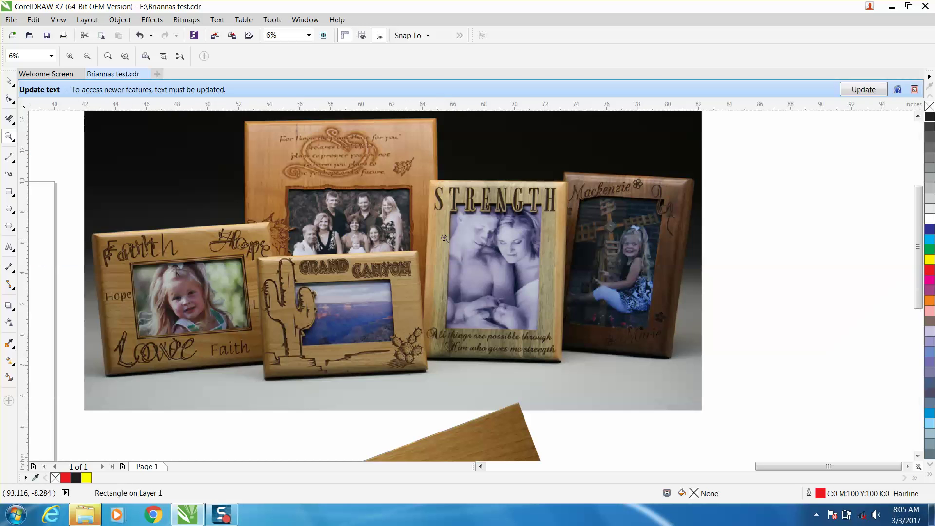
pyautogui.rightClick(379, 215)
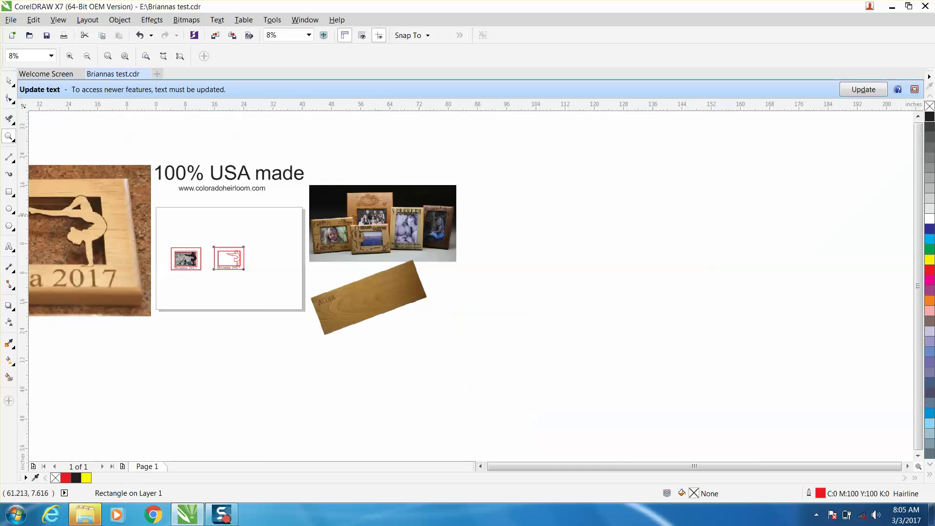
pyautogui.rightClick(382, 218)
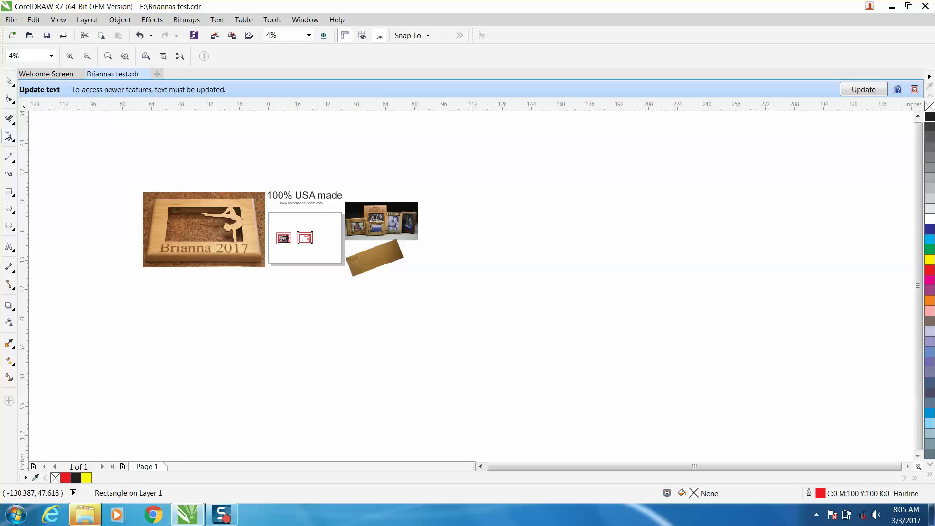
pyautogui.moveTo(137, 199); pyautogui.dragTo(379, 271)
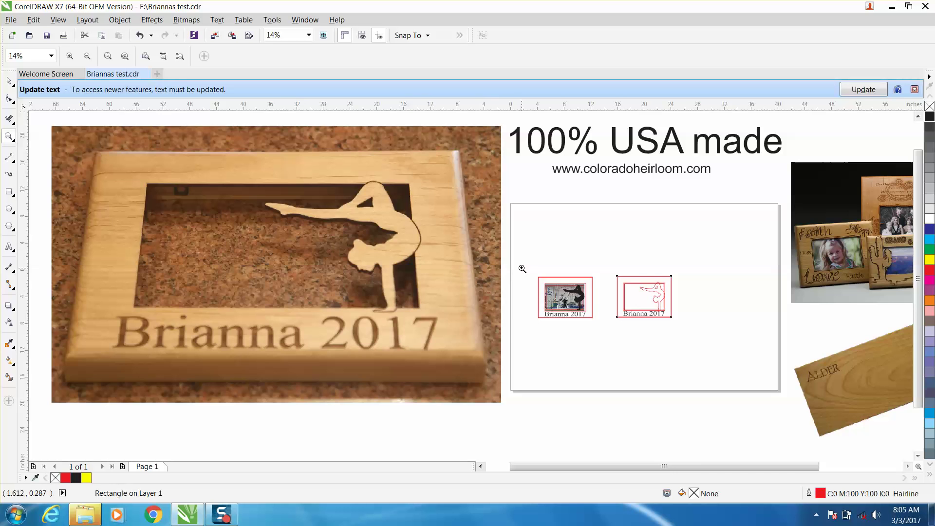
pyautogui.moveTo(522, 272); pyautogui.dragTo(615, 340)
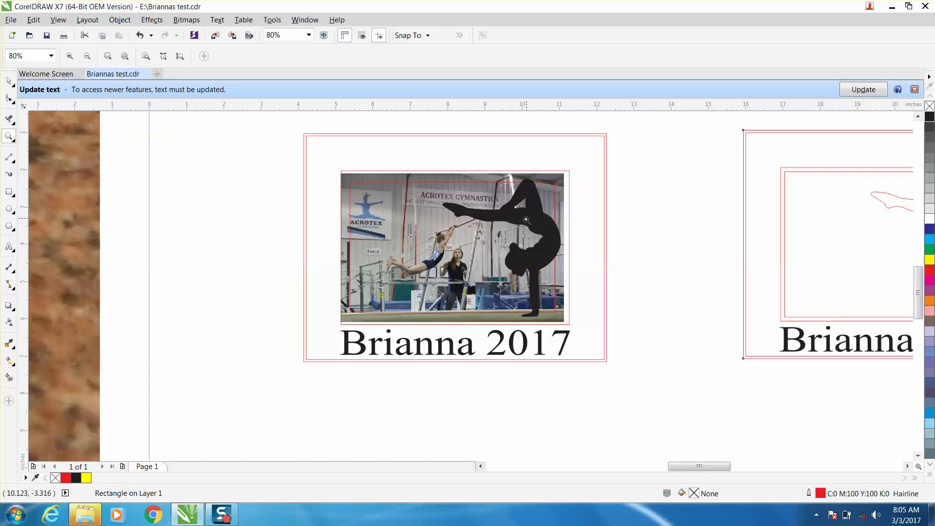
pyautogui.rightClick(452, 274)
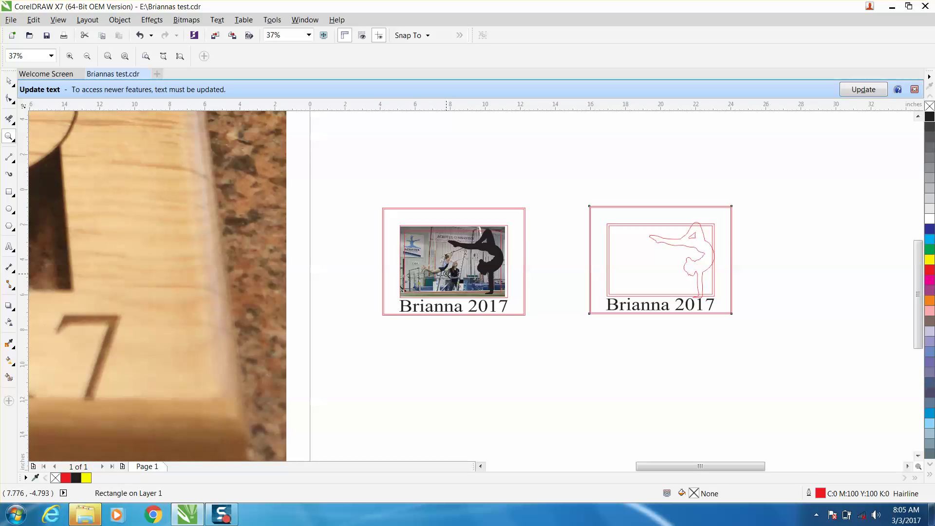
pyautogui.rightClick(449, 275)
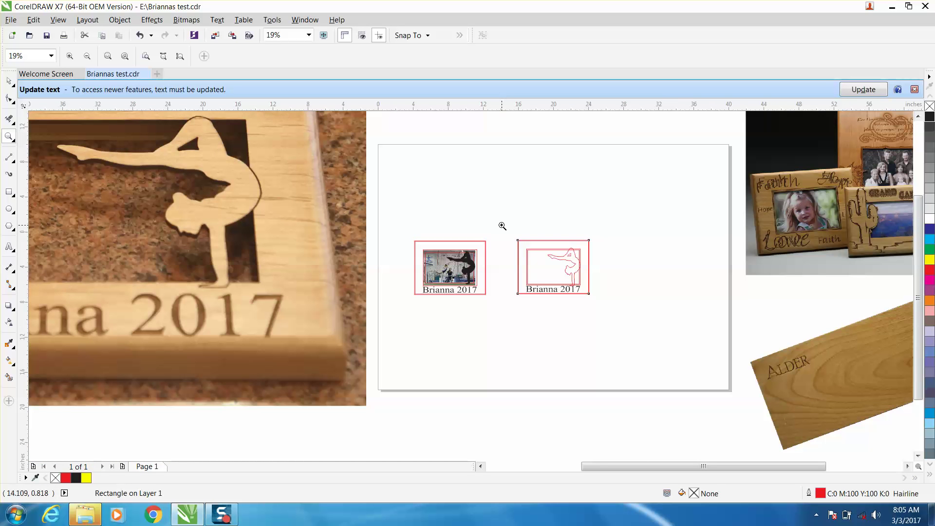
# - Zoom in on the right-hand outline gymnast frame design
pyautogui.click(11, 83)
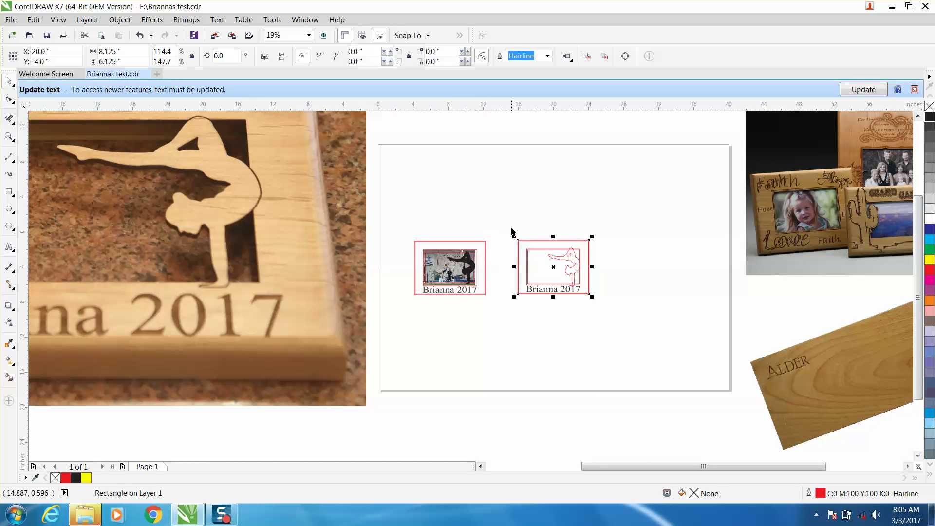
pyautogui.click(10, 136)
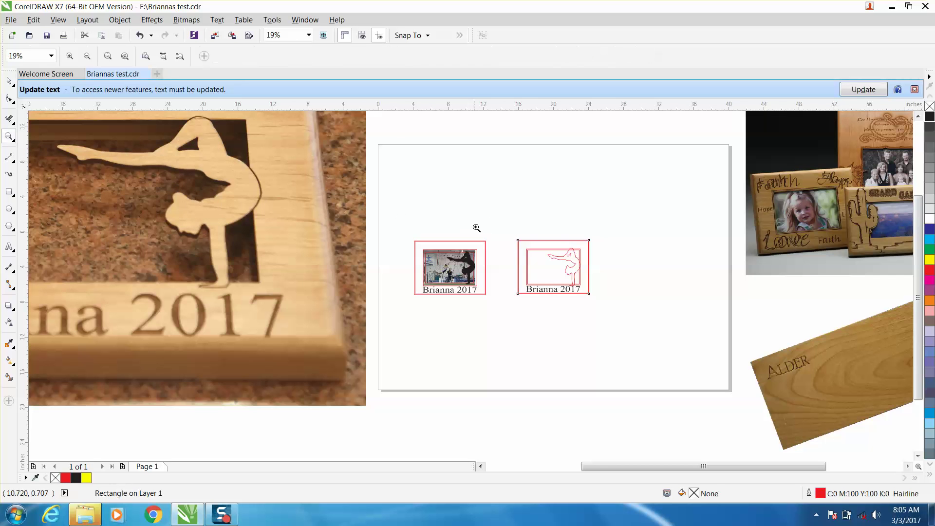
pyautogui.moveTo(507, 236); pyautogui.dragTo(645, 325)
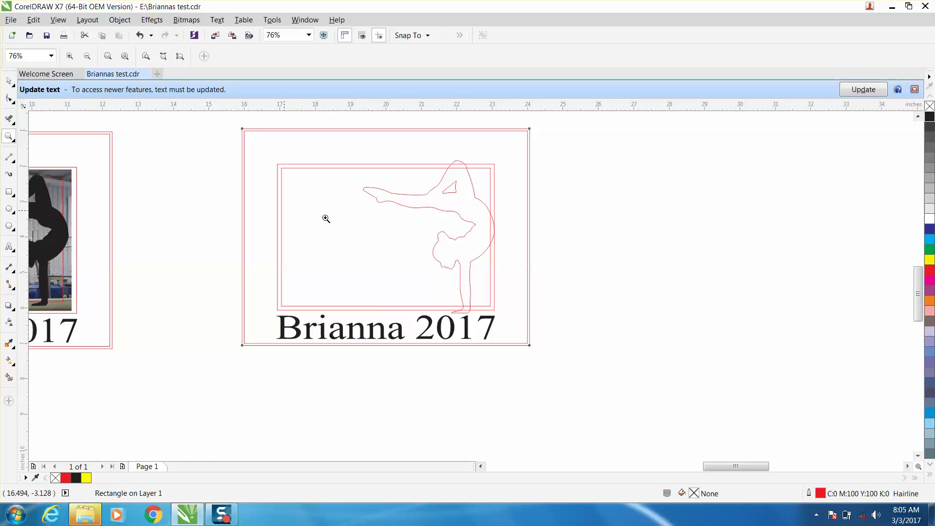
pyautogui.click(9, 81)
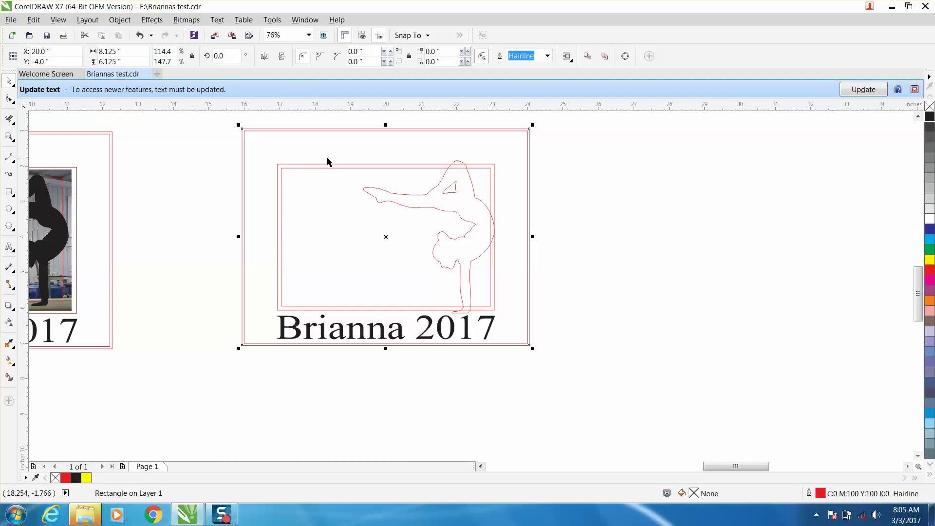
pyautogui.scroll(-3, 288, 153)
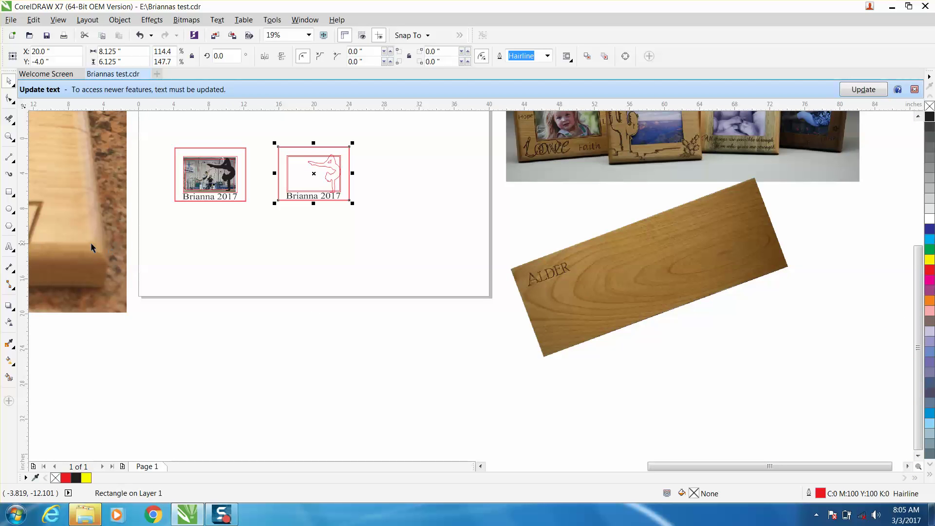
pyautogui.click(9, 138)
pyautogui.moveTo(270, 140); pyautogui.dragTo(388, 221)
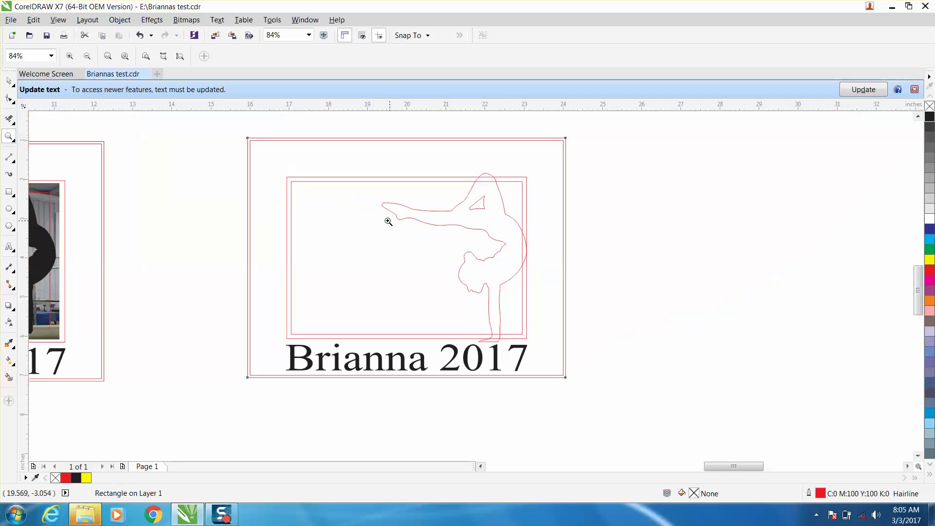
# - Check the plaque's outer, inner and gymnast frame rectangles, then zoom in on the gymnast frame
pyautogui.click(8, 81)
pyautogui.click(140, 132)
pyautogui.click(262, 138)
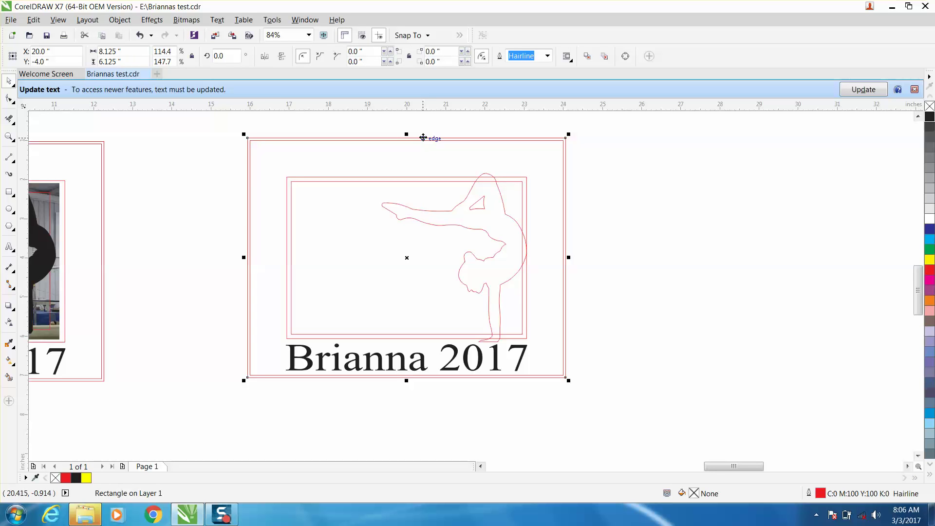
pyautogui.click(423, 141)
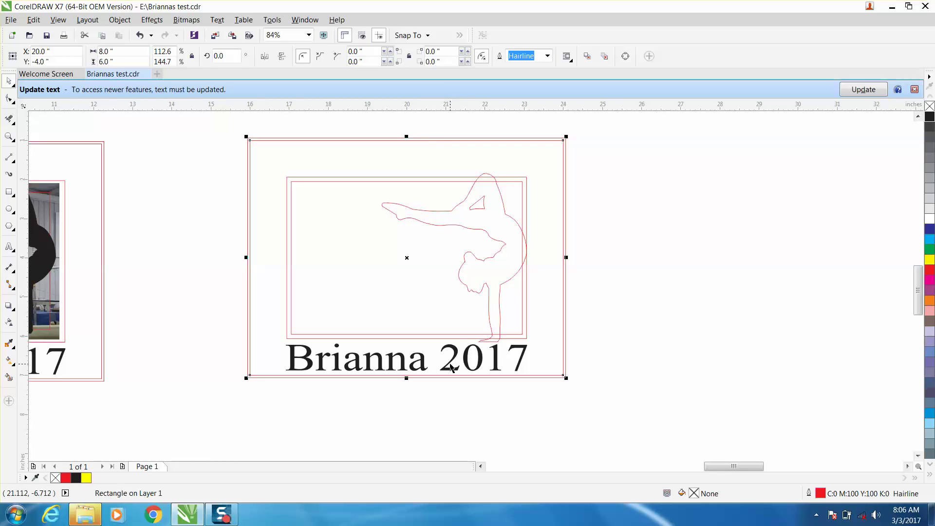
pyautogui.click(287, 184)
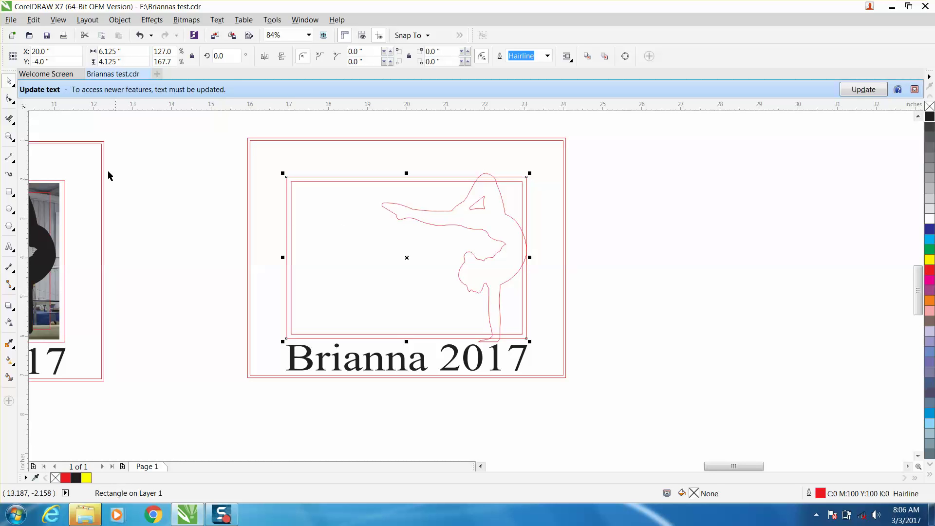
pyautogui.click(9, 137)
pyautogui.moveTo(220, 155); pyautogui.dragTo(661, 412)
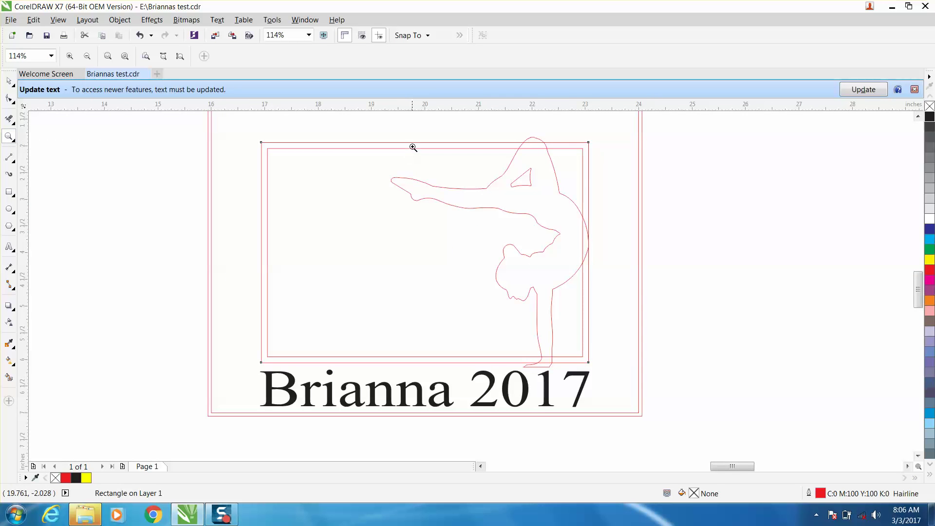
pyautogui.scroll(-3, 417, 143)
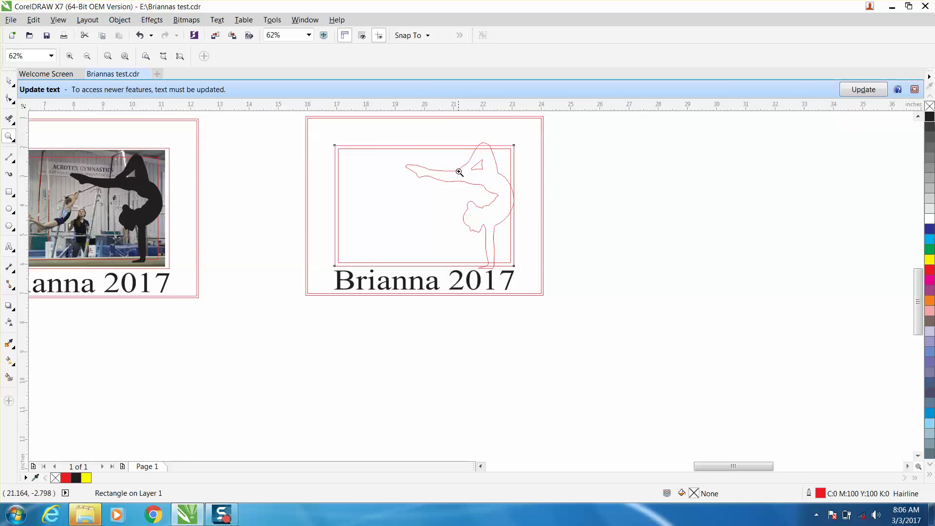
pyautogui.scroll(-1, 459, 173)
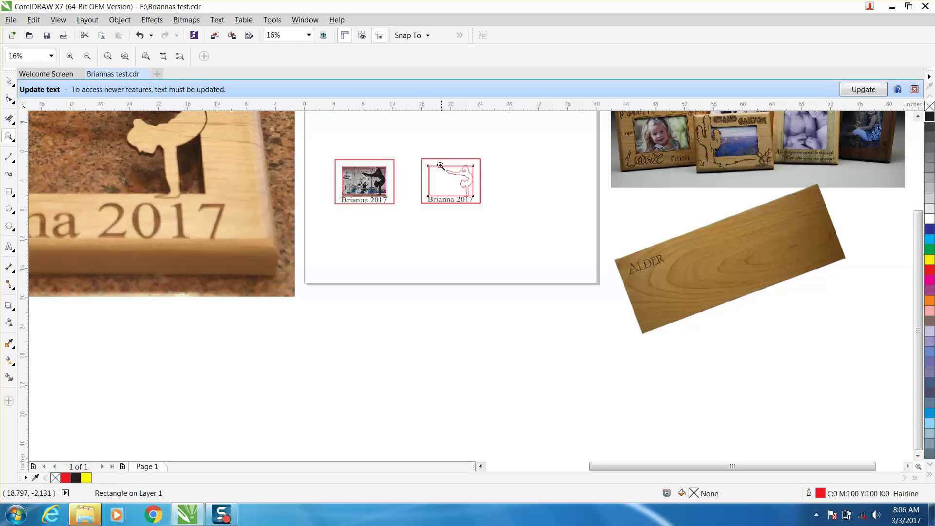
pyautogui.moveTo(422, 157); pyautogui.dragTo(513, 221)
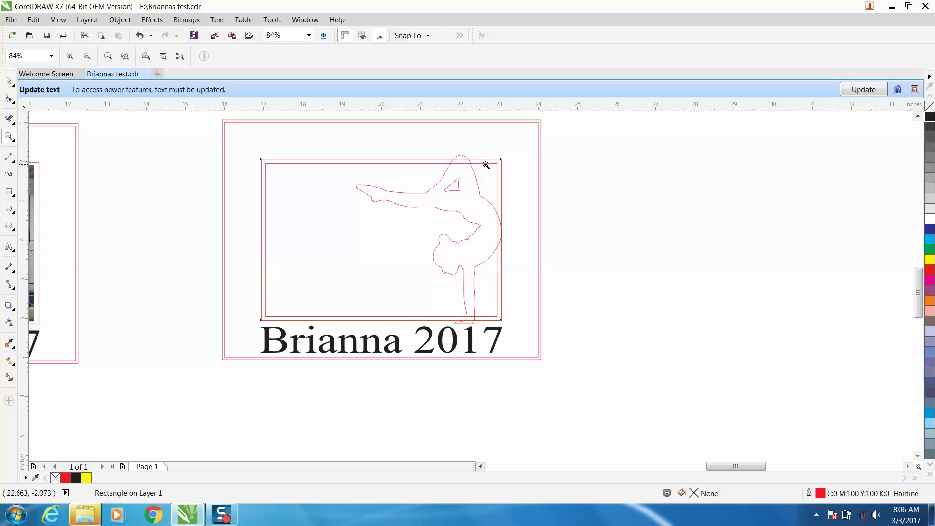
# - Move the gymnast frame's outer border 5 inches down, below the text
pyautogui.click(9, 81)
pyautogui.click(165, 156)
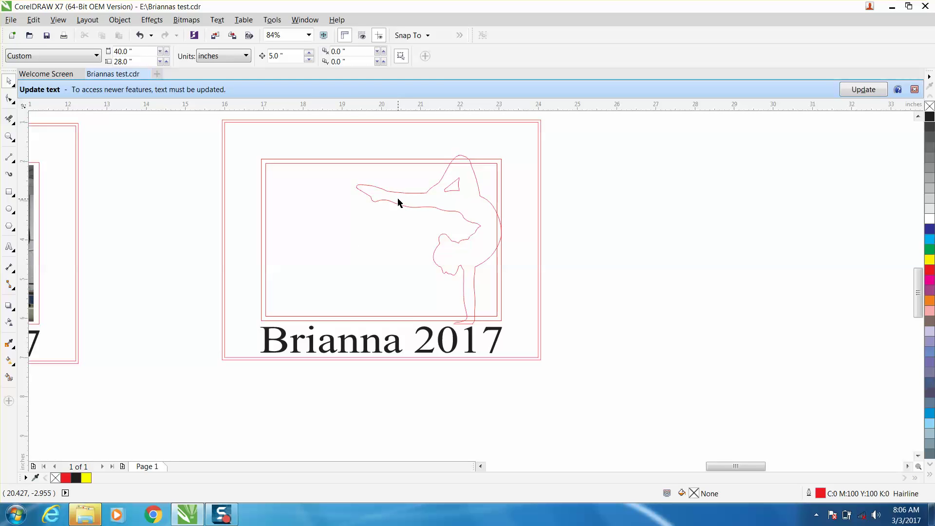
pyautogui.click(409, 159)
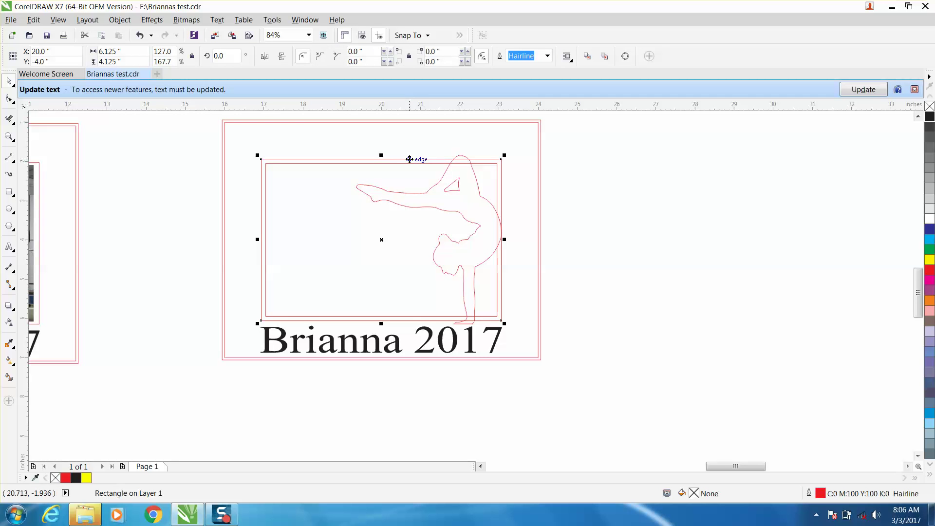
pyautogui.click(190, 146)
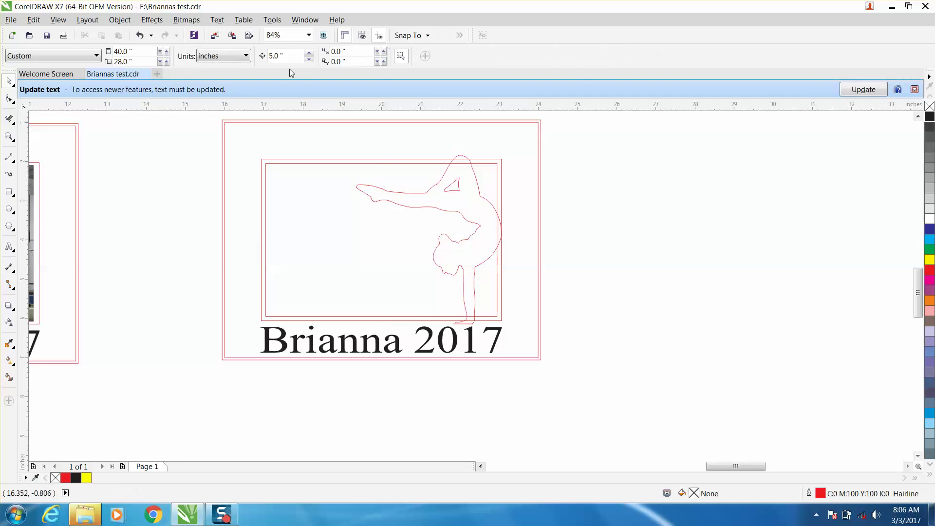
pyautogui.click(317, 159)
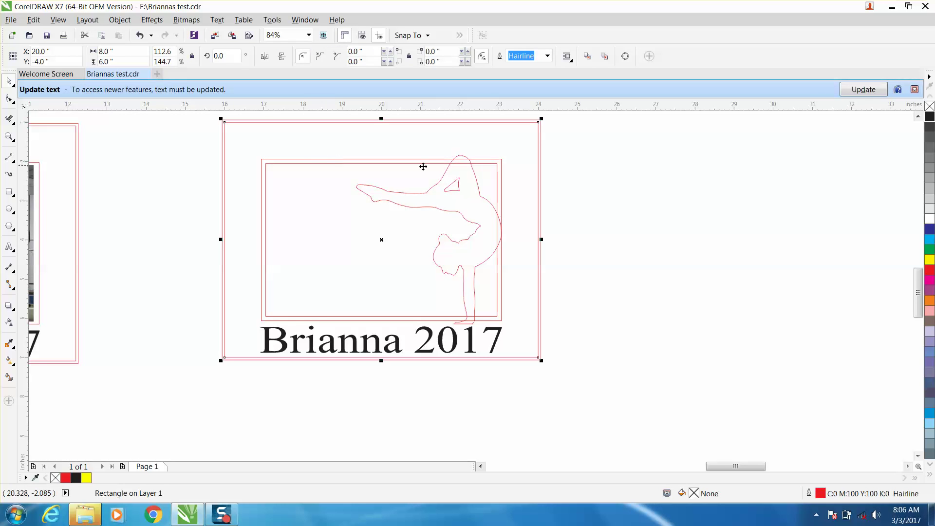
pyautogui.click(563, 167)
pyautogui.click(502, 159)
pyautogui.press('Down')
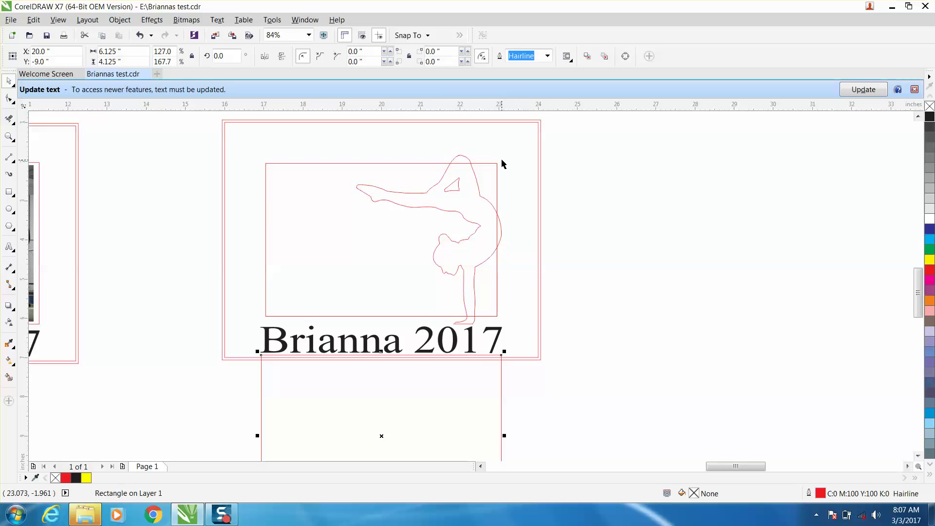
# - Duplicate the gymnast outline 5 inches to the right and zoom in on it
pyautogui.click(479, 190)
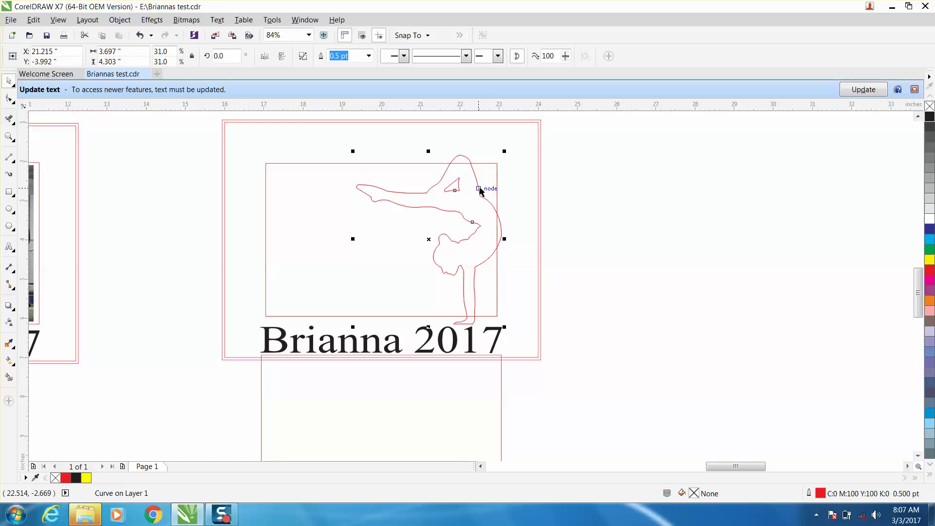
pyautogui.hotkey('ctrl', 'd')
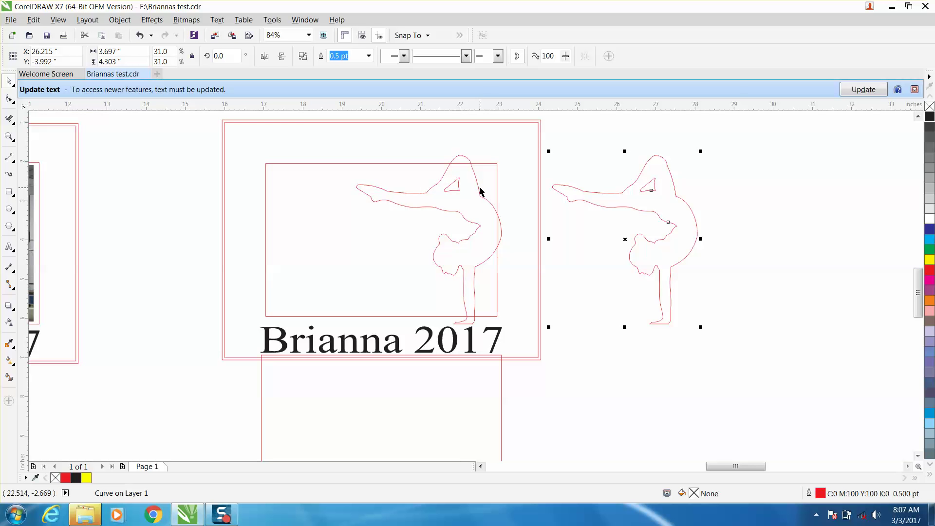
pyautogui.click(12, 139)
pyautogui.moveTo(311, 150); pyautogui.dragTo(544, 339)
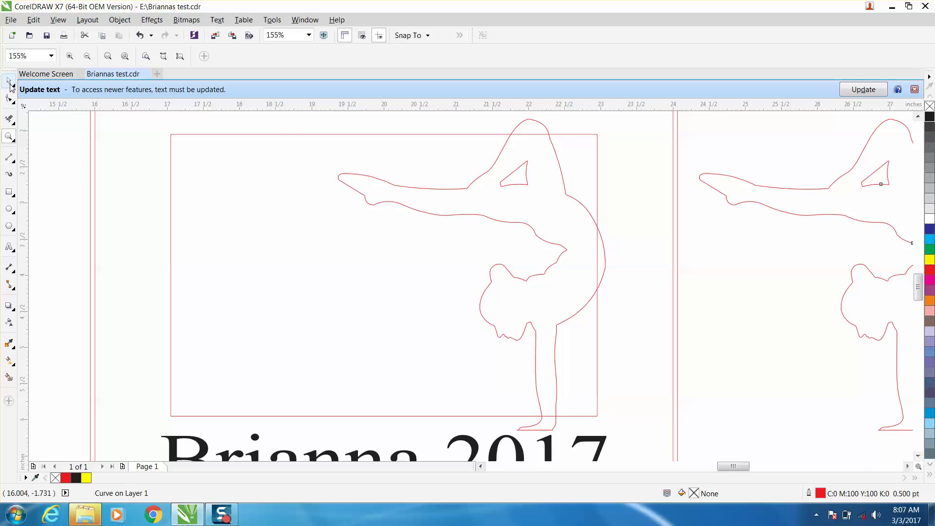
# - With the Virtual Segment Delete tool, trim the head top, body bulge, foot and crossing frame edges
pyautogui.click(14, 121)
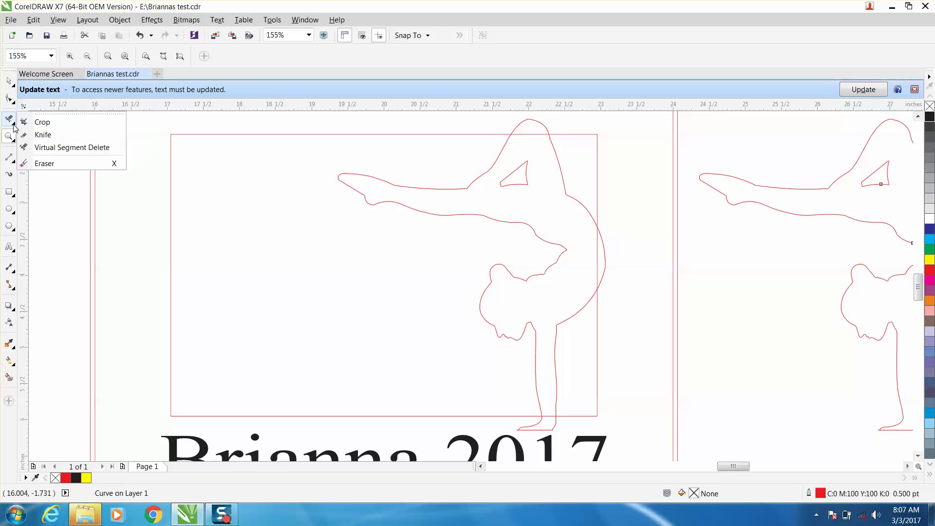
pyautogui.click(42, 135)
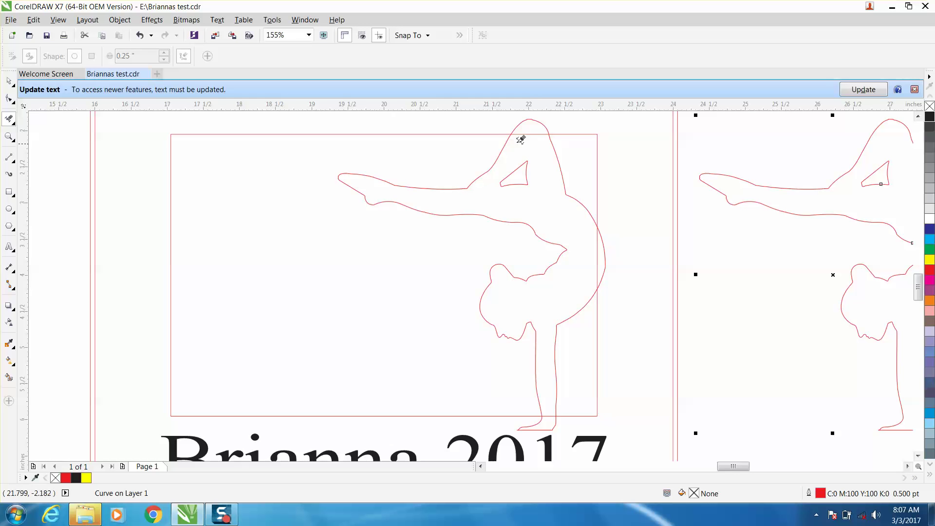
pyautogui.click(537, 115)
pyautogui.click(534, 130)
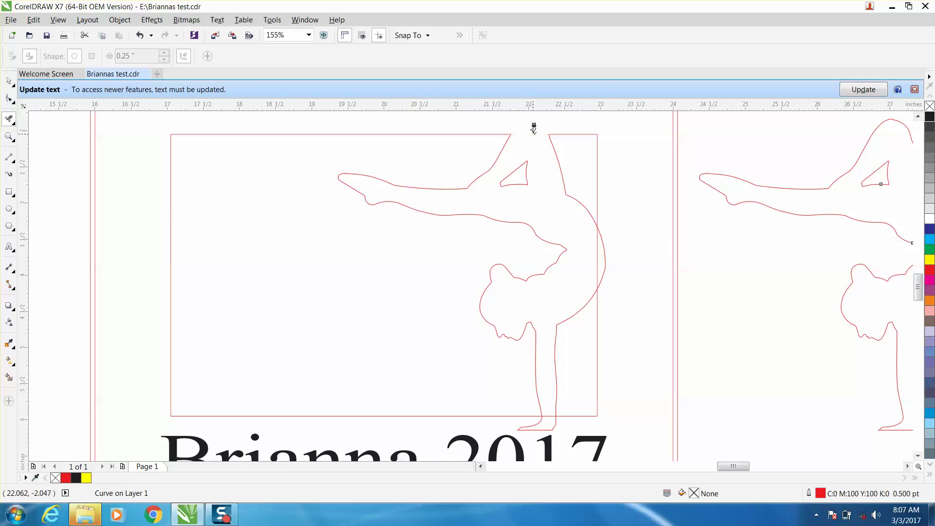
pyautogui.click(604, 241)
pyautogui.click(597, 241)
pyautogui.click(556, 418)
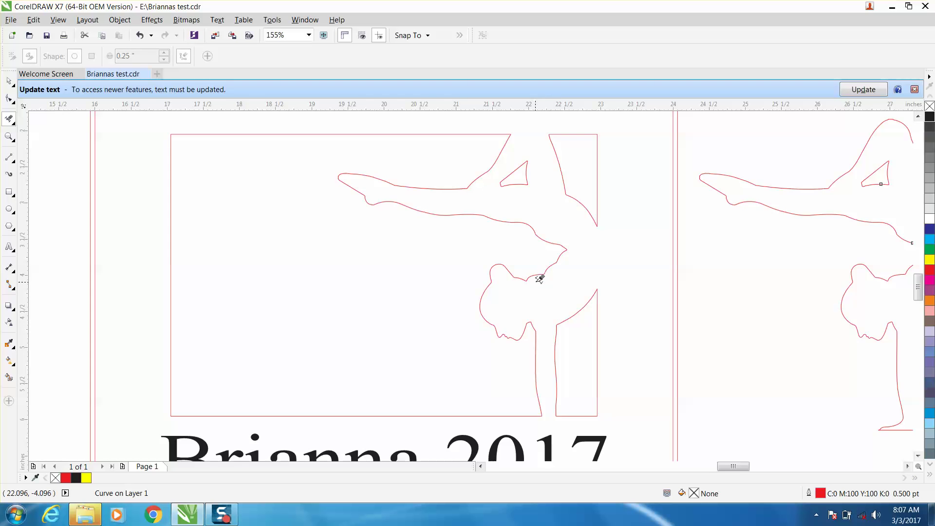
pyautogui.scroll(-2, 536, 277)
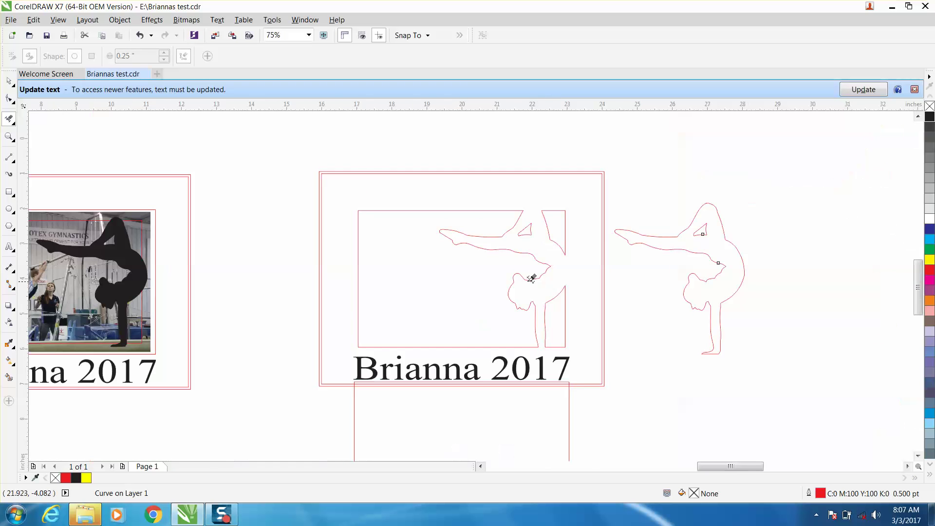
# - Test the joined outline is closed with a Smart Fill, then undo the fill
pyautogui.click(10, 378)
pyautogui.click(340, 202)
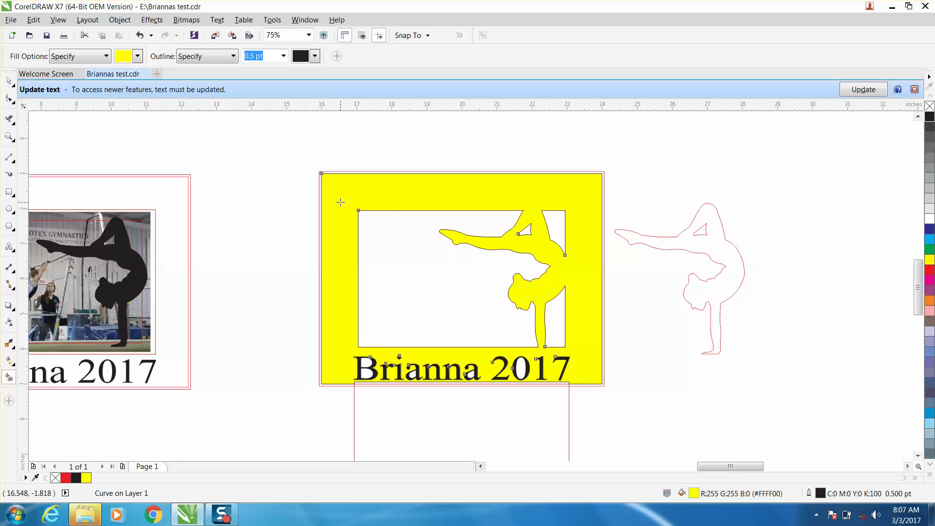
pyautogui.click(139, 35)
pyautogui.click(9, 81)
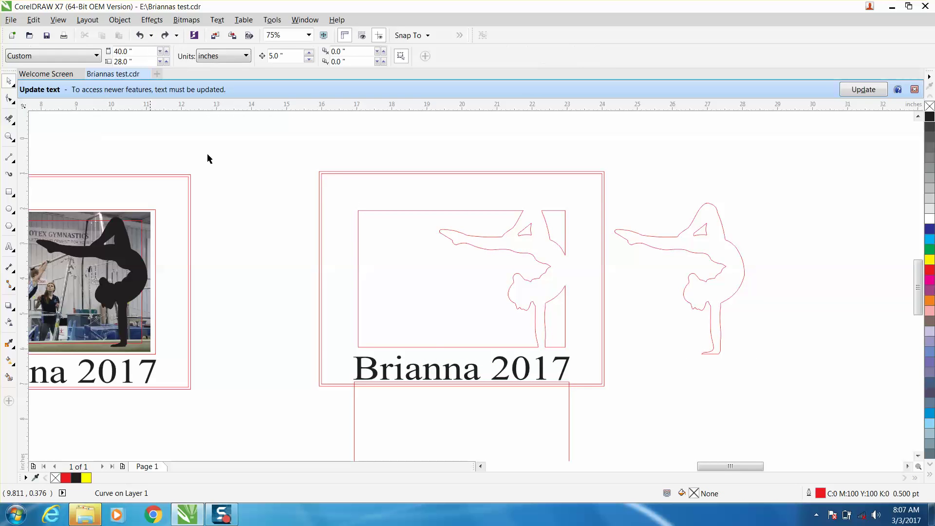
# - Nudge the joined gymnast frame left beside the photo and the gymnast copy into the centre frame
pyautogui.click(519, 253)
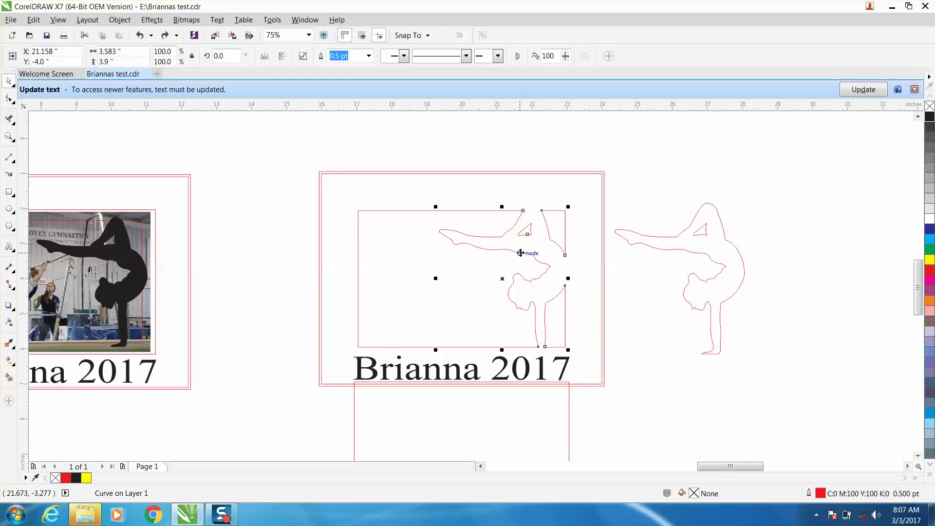
pyautogui.press('Left')
pyautogui.press('Left')
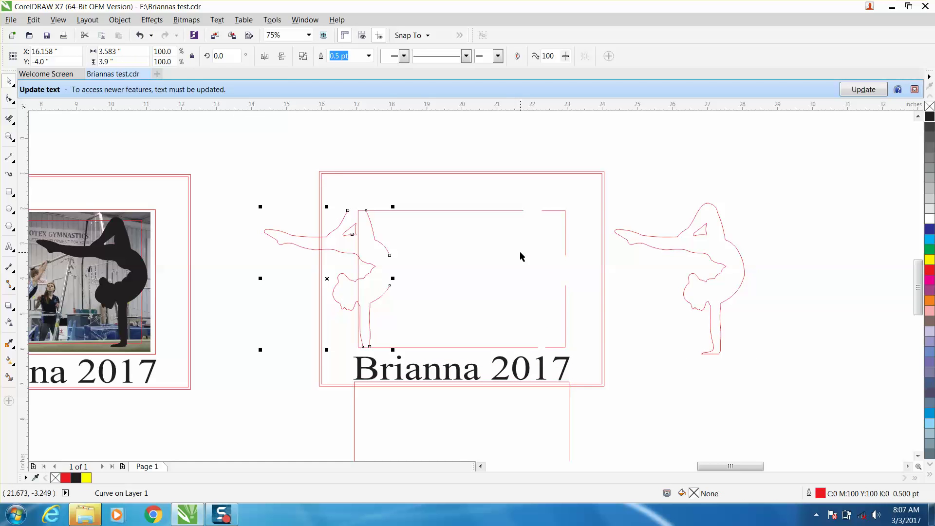
pyautogui.click(643, 246)
pyautogui.press('Left')
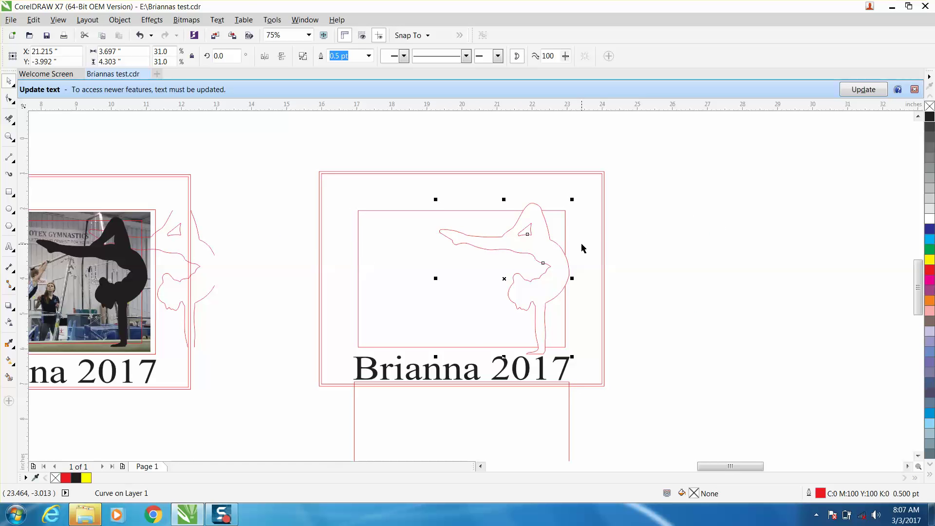
# - Give the gymnast outline a black 1.5 pt outline pen
pyautogui.doubleClick(821, 494)
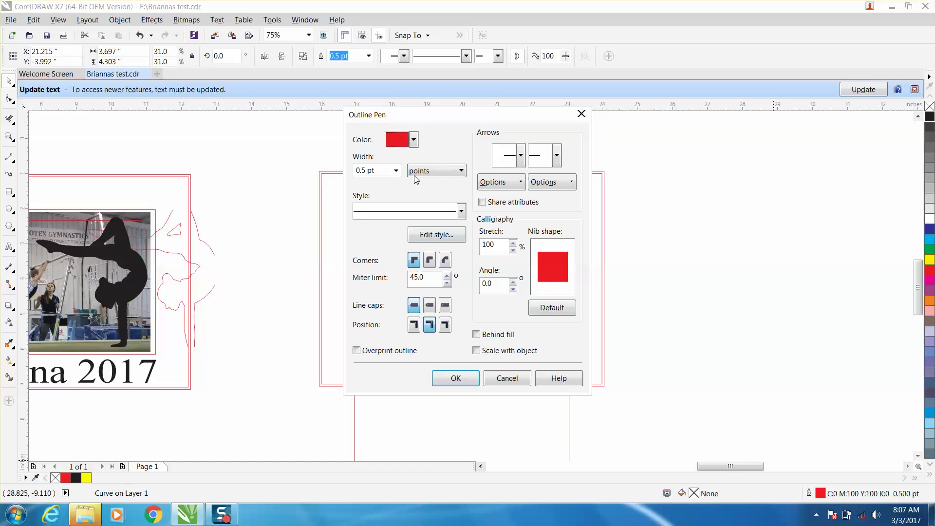
pyautogui.click(396, 171)
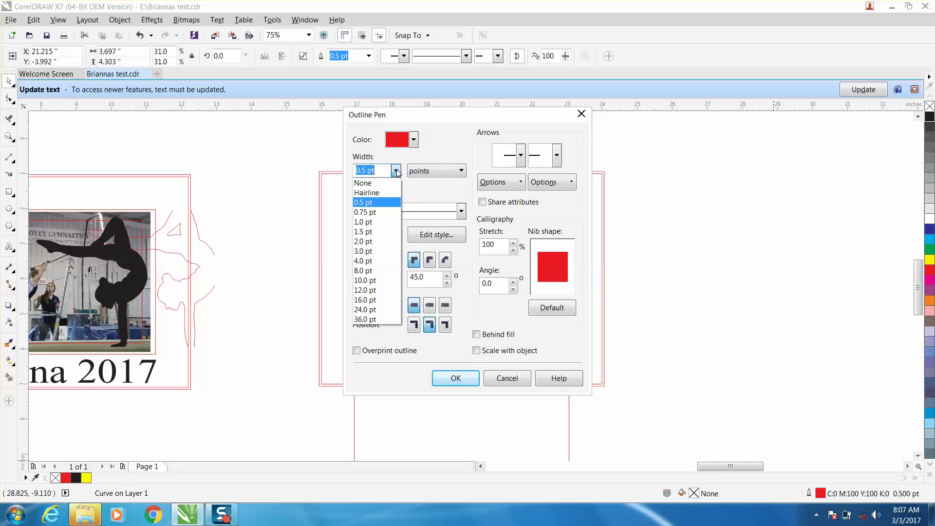
pyautogui.click(375, 231)
pyautogui.click(414, 140)
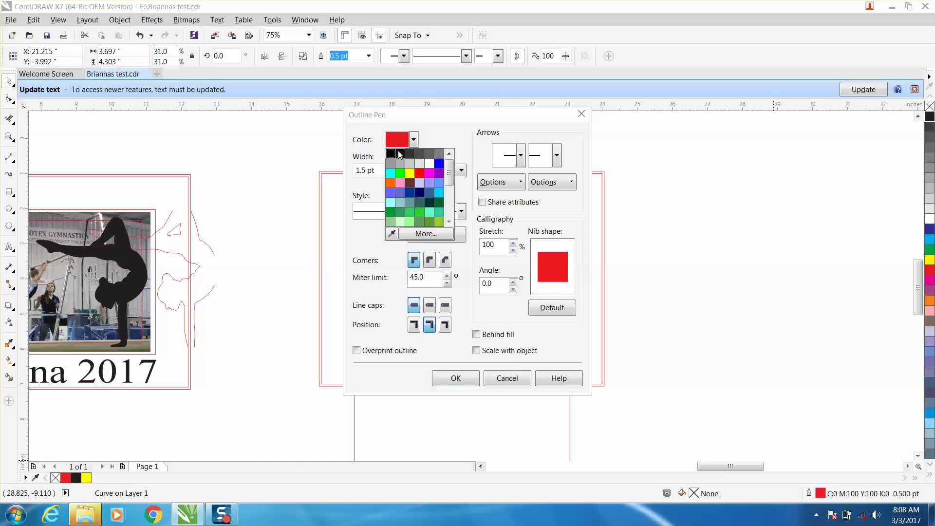
pyautogui.click(391, 153)
pyautogui.click(454, 378)
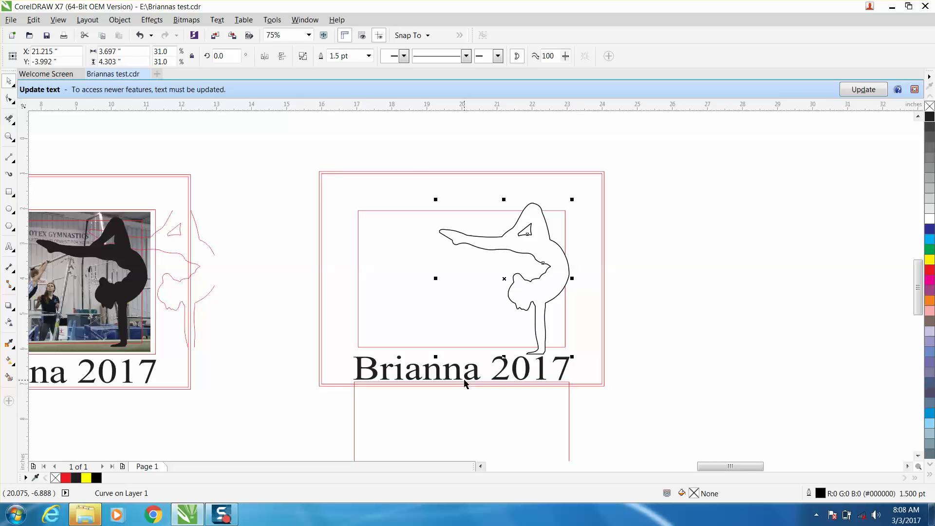
pyautogui.click(9, 137)
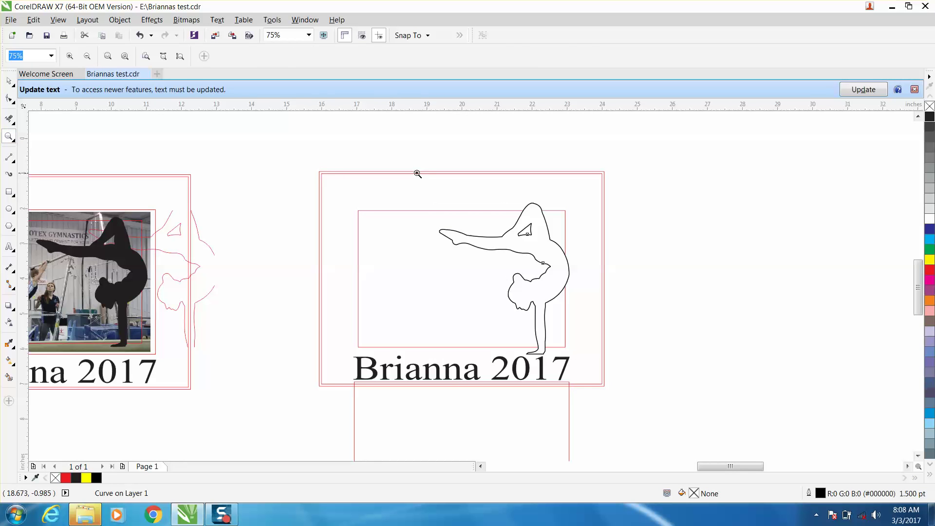
pyautogui.moveTo(423, 214); pyautogui.dragTo(643, 386)
# - Erase the gymnast's arms, head and legs, and remove the back and neck-to-foot curves
pyautogui.rightClick(613, 355)
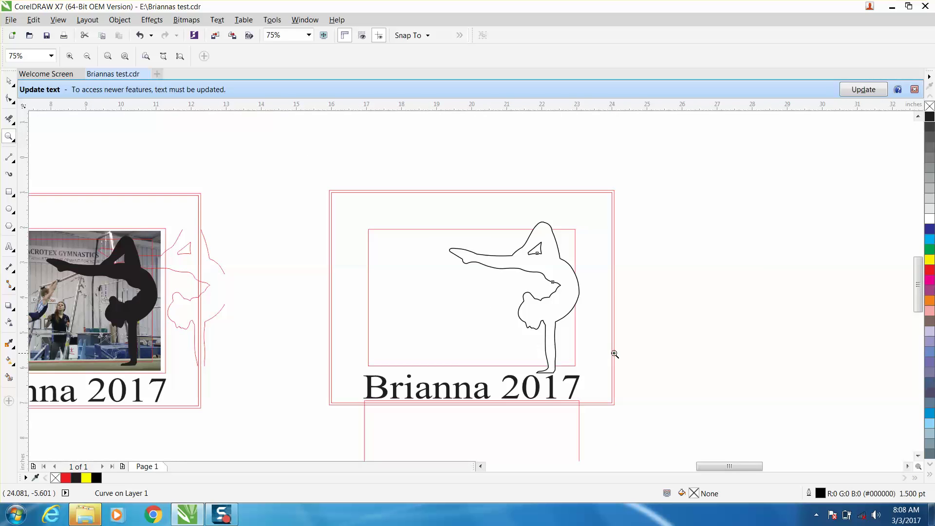
pyautogui.click(12, 120)
pyautogui.click(44, 163)
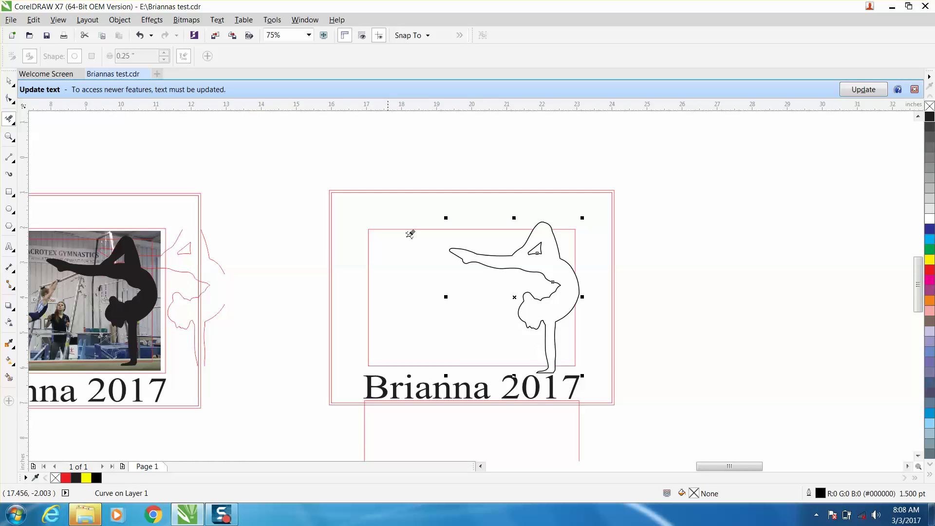
pyautogui.moveTo(525, 236); pyautogui.dragTo(557, 253)
pyautogui.click(566, 254)
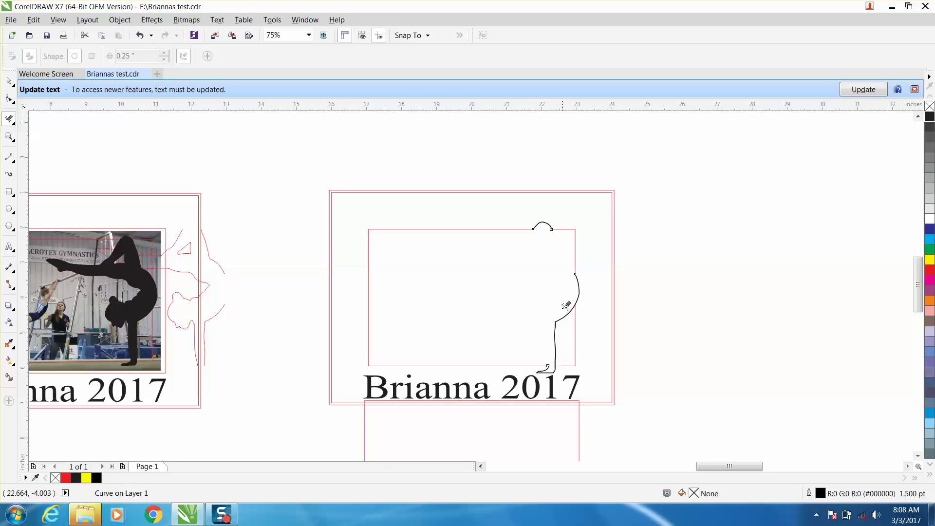
pyautogui.click(555, 336)
pyautogui.click(9, 81)
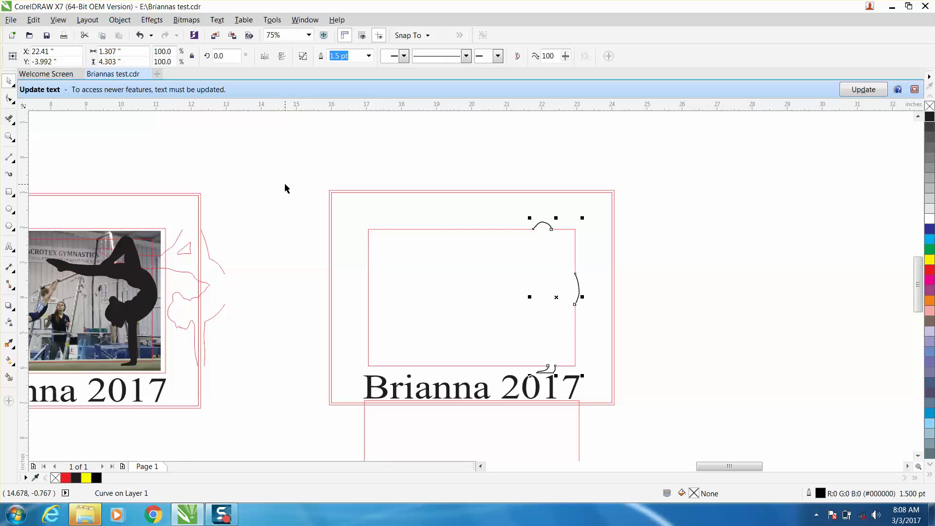
# - Move the red gymnast outline from beside the photo into the second frame
pyautogui.scroll(-2, 285, 183)
pyautogui.click(256, 234)
pyautogui.press('Right')
pyautogui.press('Right')
pyautogui.press('Right')
pyautogui.press('Right')
pyautogui.press('Right')
pyautogui.press('Right')
pyautogui.press('Right')
pyautogui.press('Right')
pyautogui.press('Right')
pyautogui.press('Right')
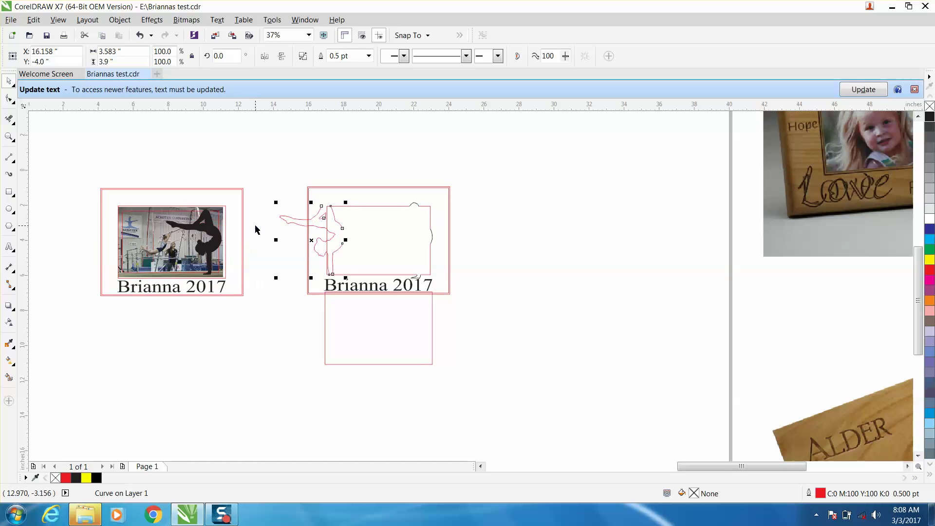
# - Delete the tall rectangle sitting below the text
pyautogui.click(9, 137)
pyautogui.moveTo(278, 172); pyautogui.dragTo(507, 344)
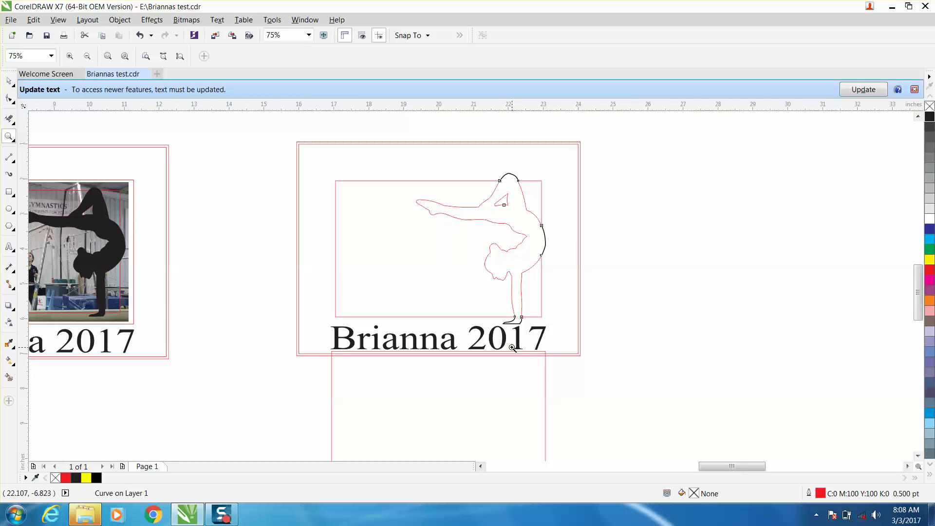
pyautogui.click(10, 78)
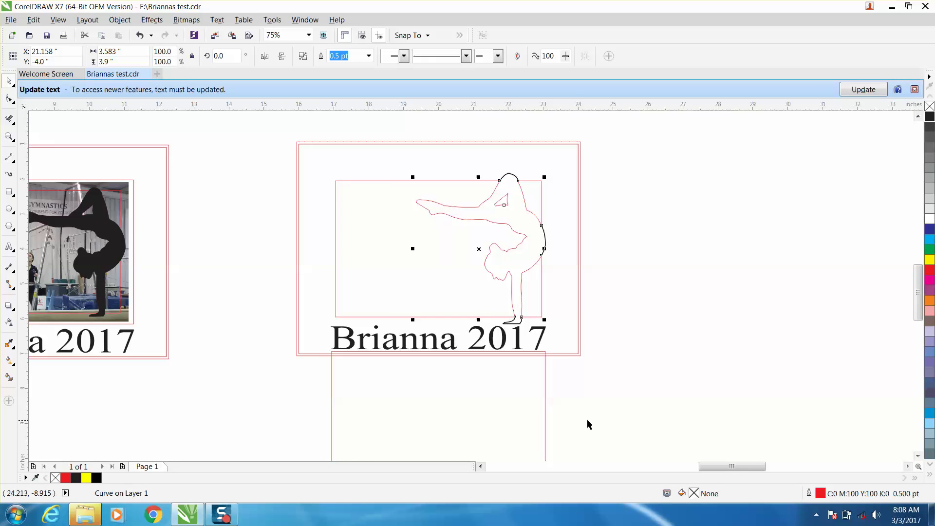
pyautogui.click(545, 402)
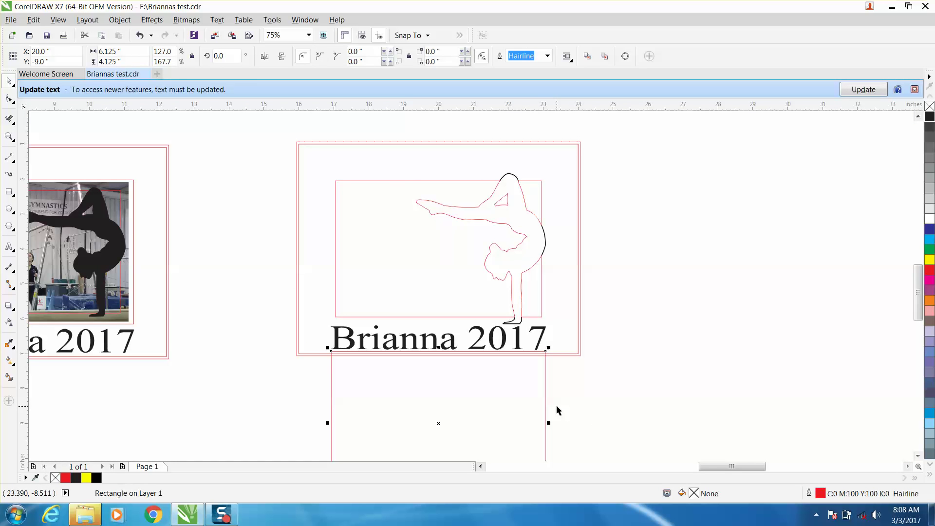
pyautogui.press('Delete')
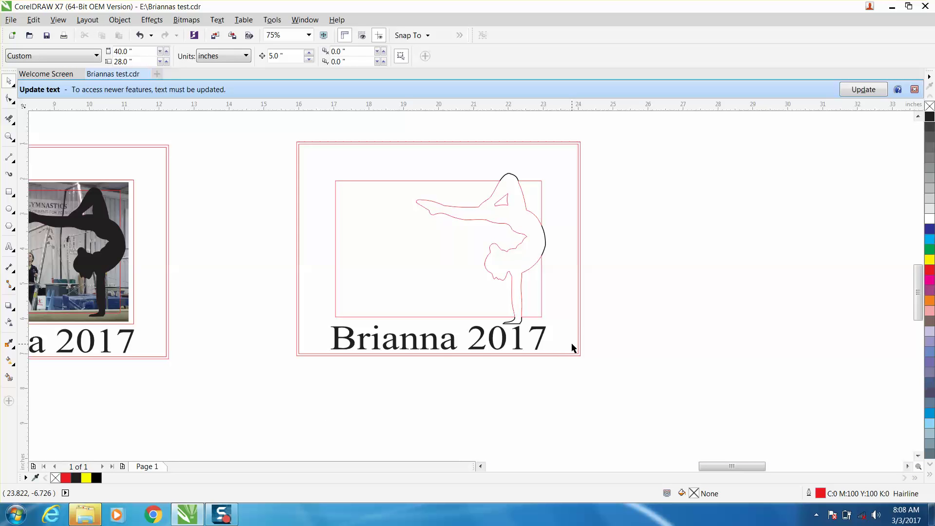
# - Delete both rectangles of the outer double border around the centre design
pyautogui.click(579, 318)
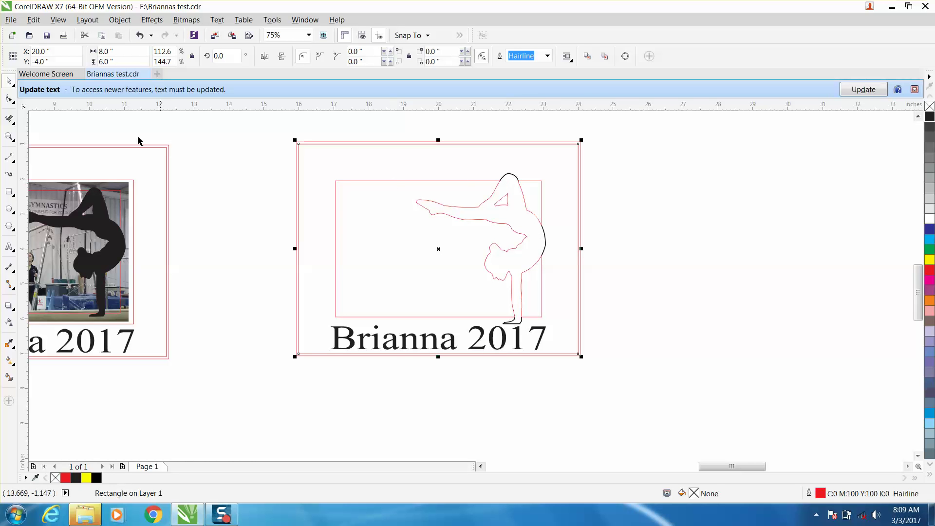
pyautogui.moveTo(123, 104); pyautogui.dragTo(126, 111)
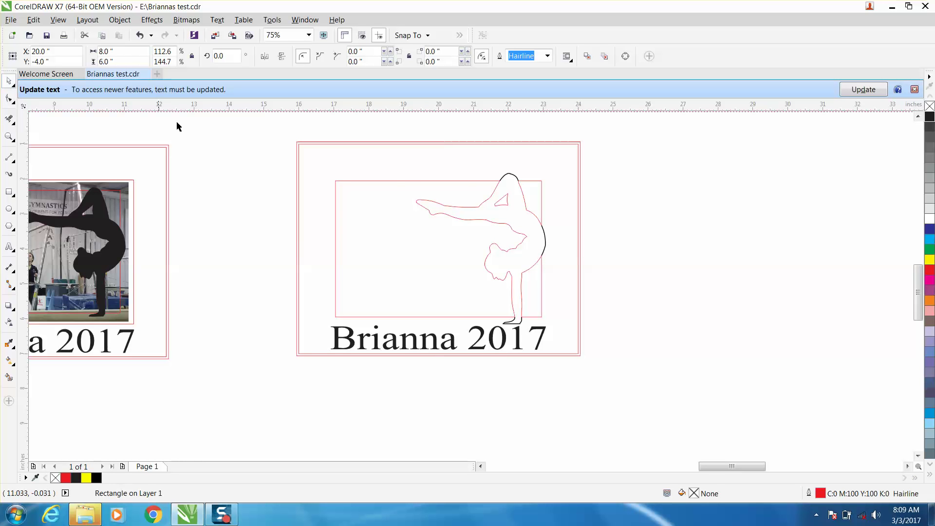
pyautogui.click(299, 142)
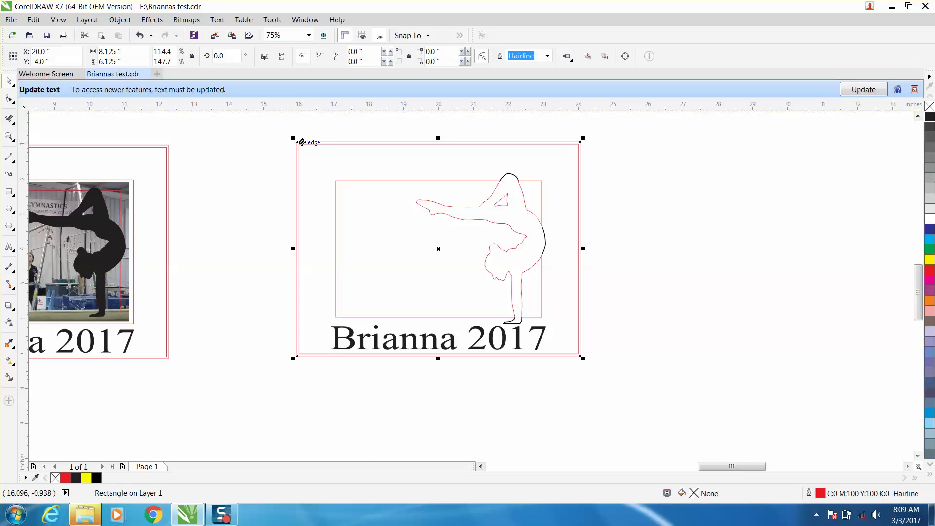
pyautogui.press('Delete')
pyautogui.click(308, 145)
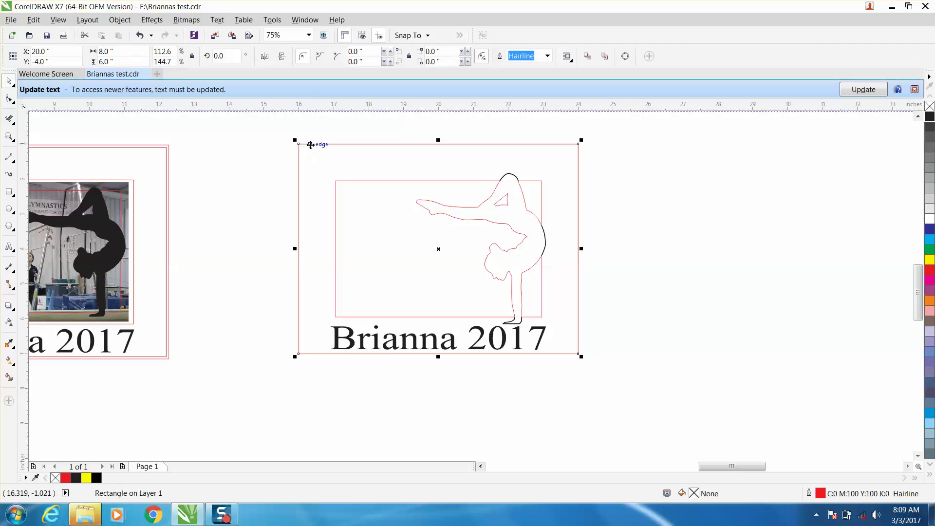
pyautogui.press('Delete')
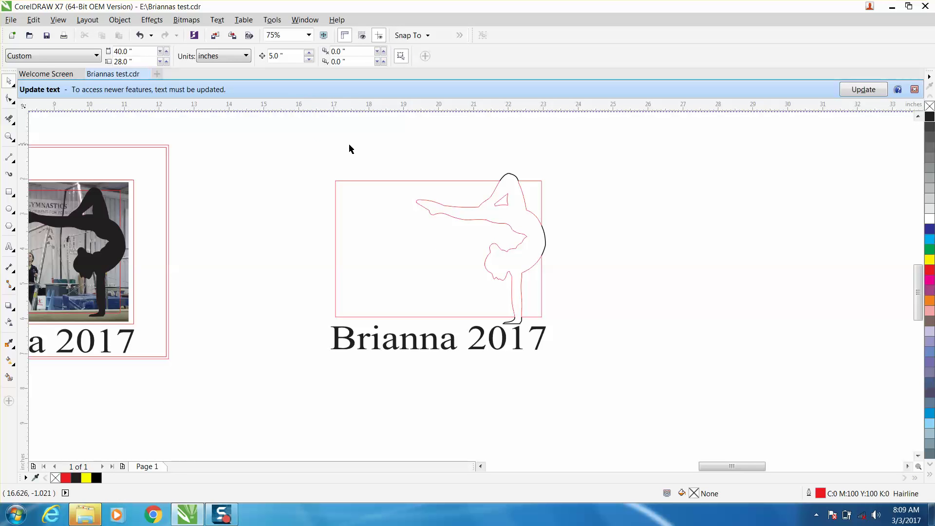